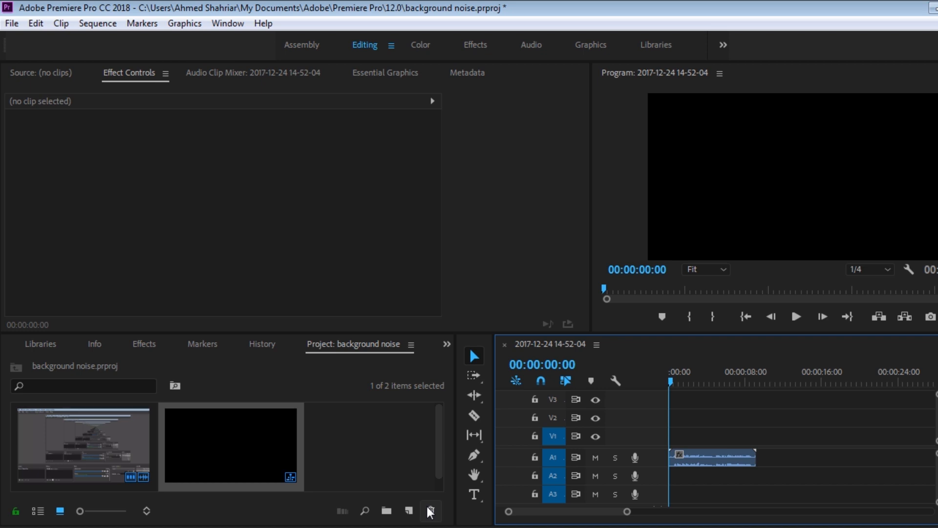
# Play the unprocessed clip from the start to hear its background fan noise.
pyautogui.press('space')
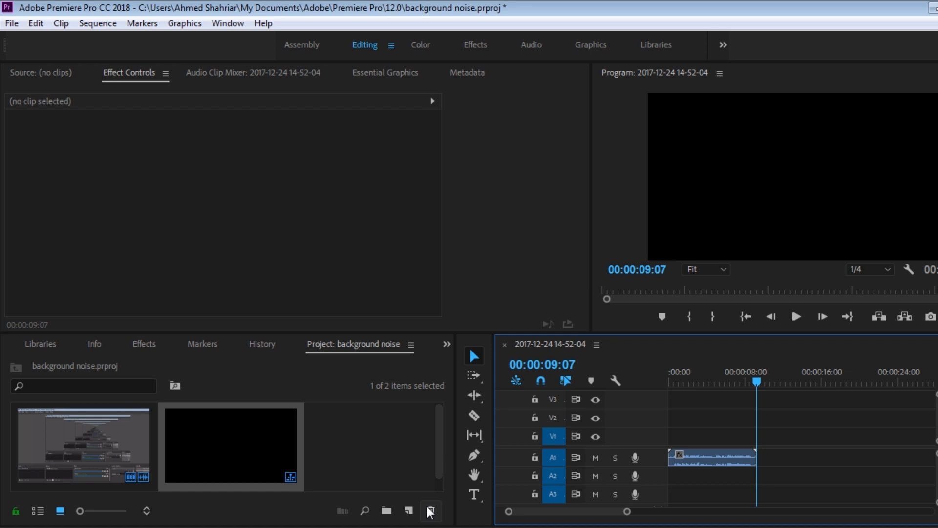
# Show the Essential Sound panel and tag the A1 audio clip as Dialogue.
pyautogui.click(220, 27)
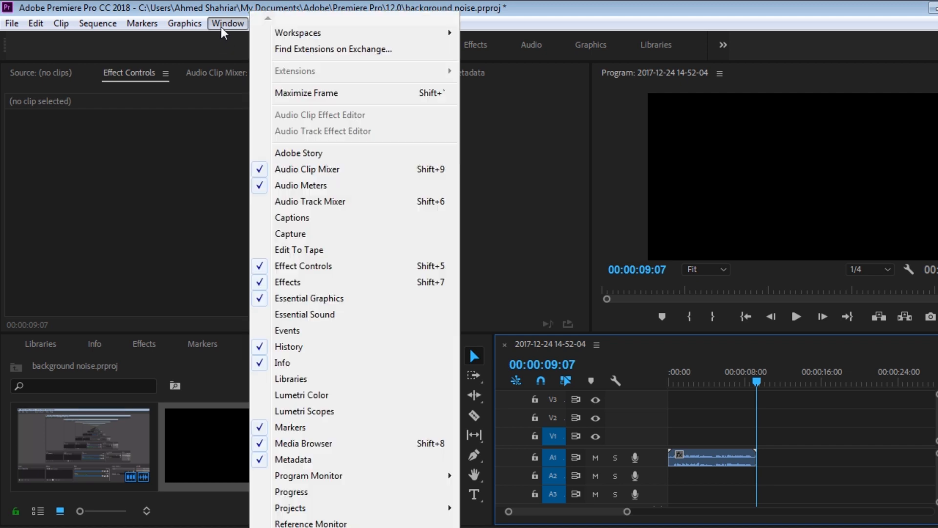
pyautogui.click(304, 315)
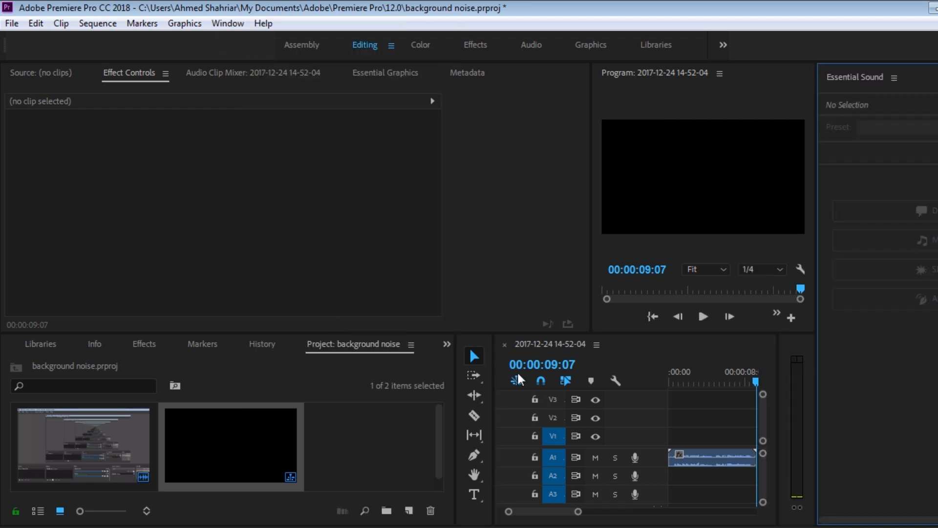
pyautogui.click(697, 456)
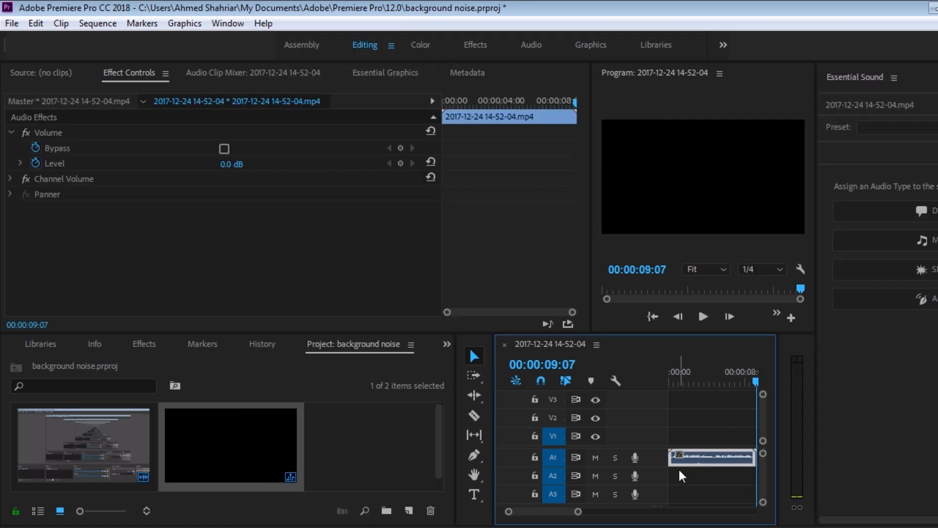
pyautogui.click(922, 210)
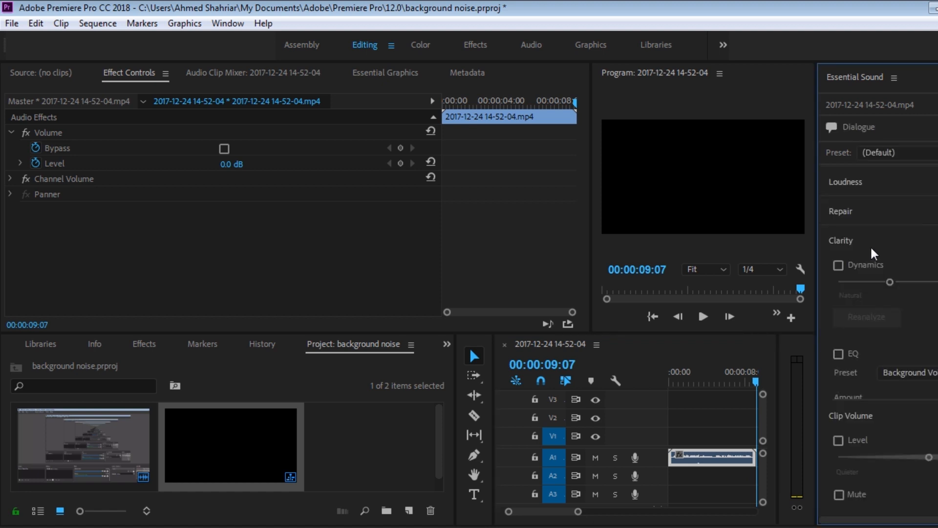
# Enable Reduce Noise under Repair, raise its strength, and replay the clip from the start.
pyautogui.click(843, 215)
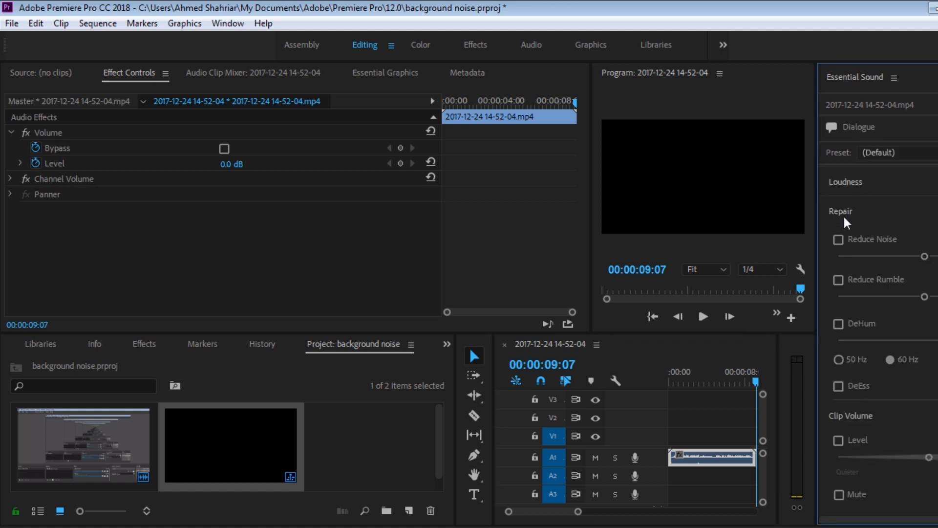
pyautogui.click(851, 235)
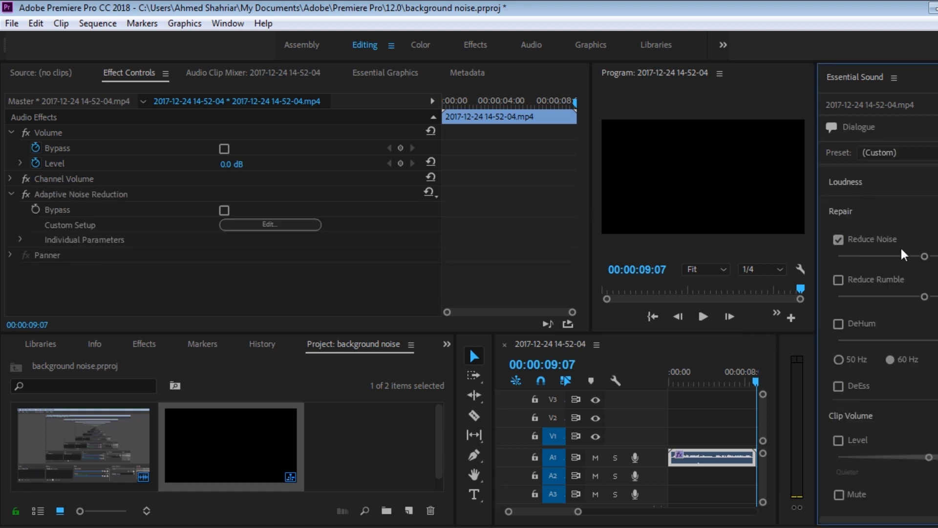
pyautogui.moveTo(924, 256); pyautogui.dragTo(936, 256)
pyautogui.moveTo(756, 381); pyautogui.dragTo(670, 381)
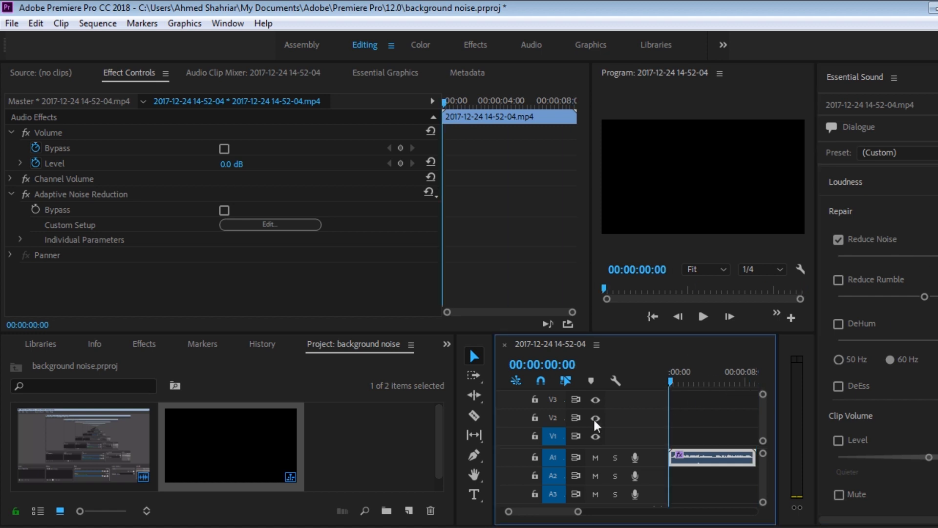
pyautogui.press('space')
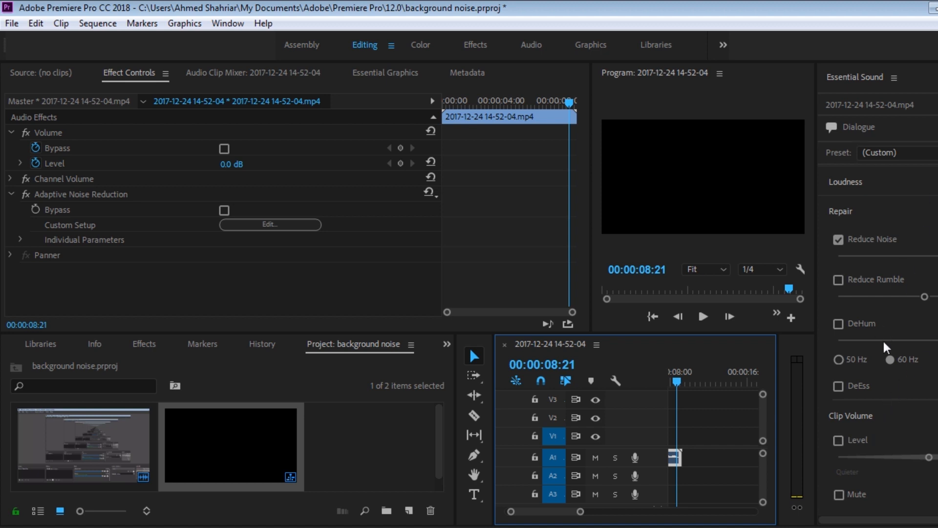
# Collapse the Repair options so the dialogue Clarity controls are visible.
pyautogui.click(872, 206)
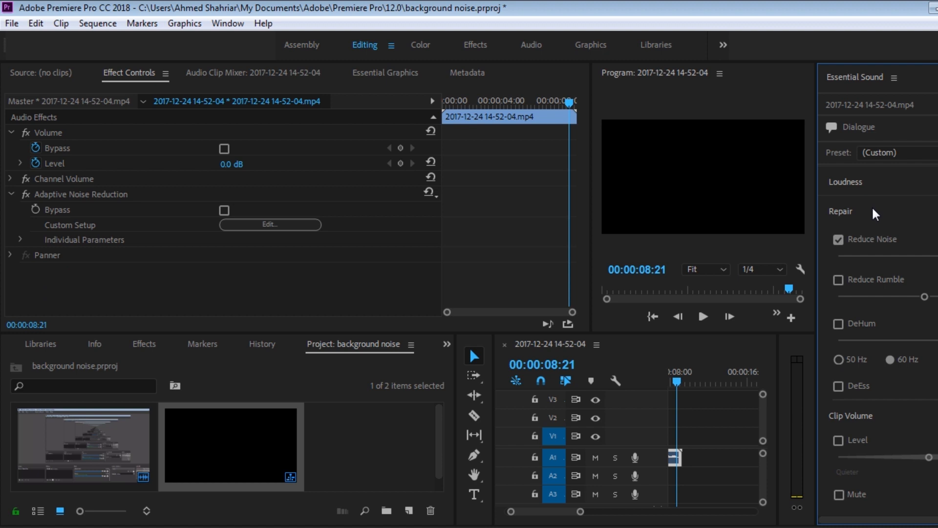
pyautogui.click(853, 212)
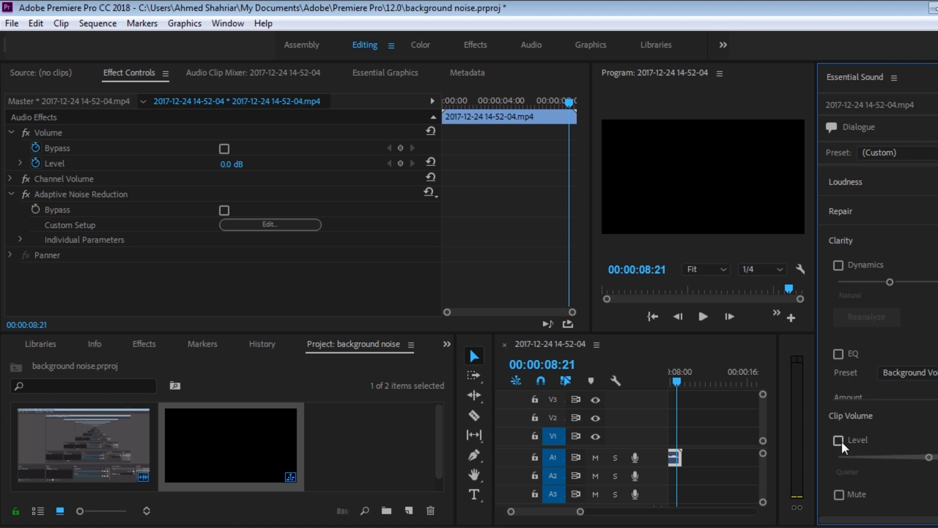
# Enable EQ under Clarity and bring up the 10-band Graphic Equalizer's band editor.
pyautogui.click(838, 354)
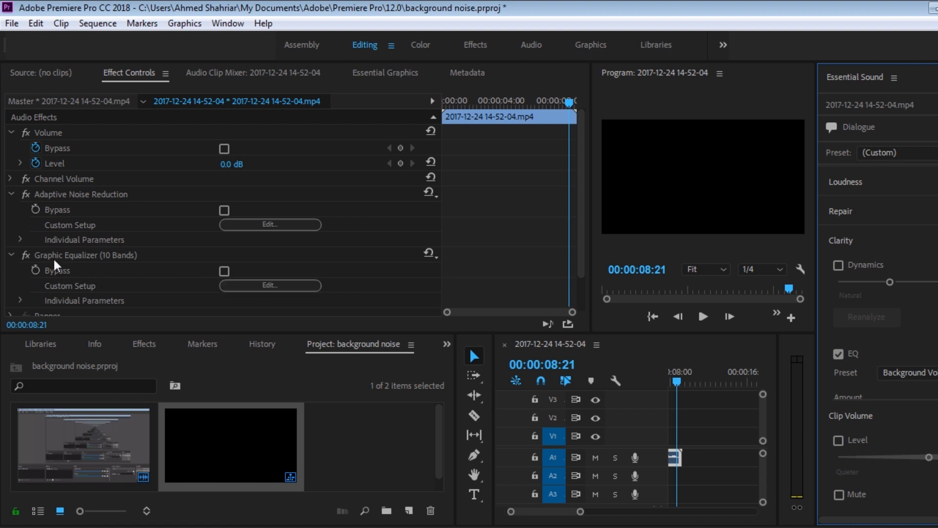
pyautogui.click(244, 285)
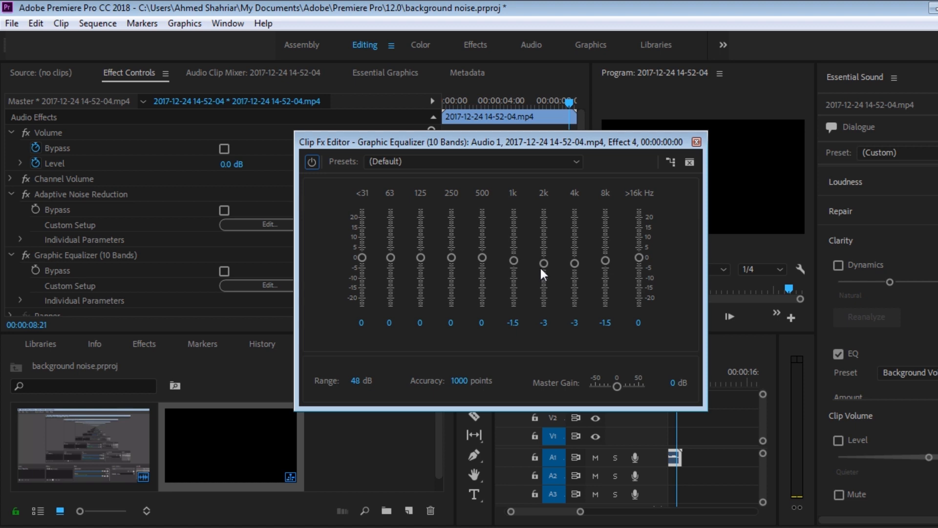
# Cut <31 and >16k Hz to -24 dB, 1k to -9.5, 63 and 500 Hz to about -4.4, then close the editor.
pyautogui.moveTo(514, 261); pyautogui.dragTo(517, 277)
pyautogui.moveTo(361, 258); pyautogui.dragTo(361, 306)
pyautogui.moveTo(639, 258); pyautogui.dragTo(639, 306)
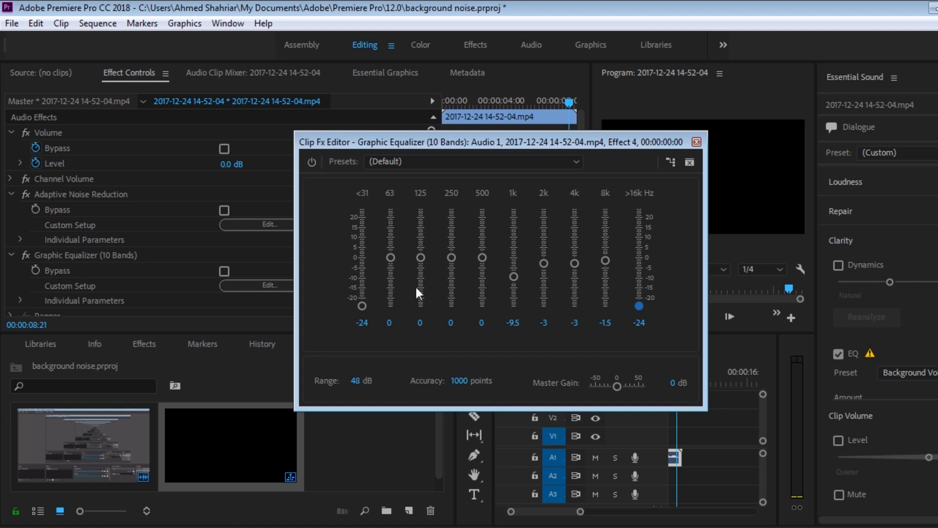
pyautogui.moveTo(390, 258); pyautogui.dragTo(391, 266)
pyautogui.moveTo(482, 259)
pyautogui.mouseDown()
pyautogui.moveTo(483, 266)
pyautogui.moveTo(451, 260)
pyautogui.mouseUp()
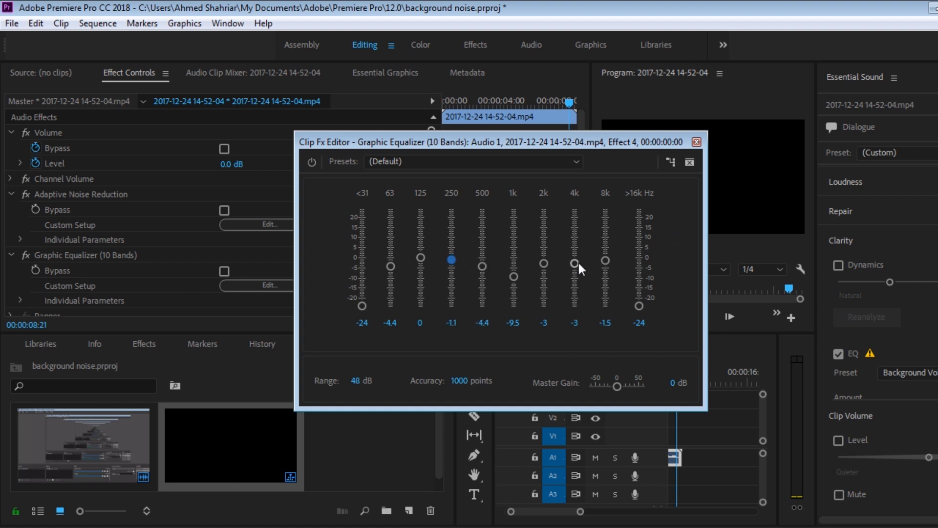
pyautogui.click(696, 141)
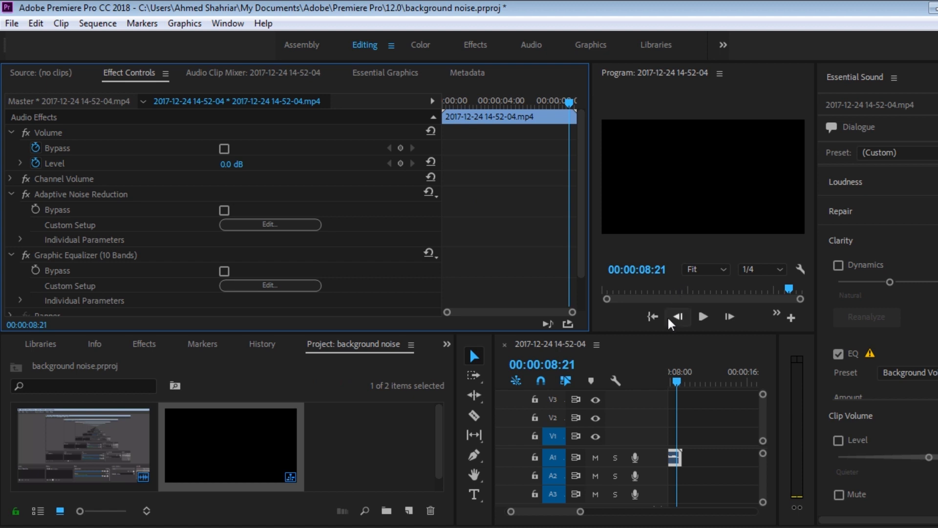
# Play the processed clip from the start, then move the playhead to 10:03.
pyautogui.click(655, 317)
pyautogui.press('space')
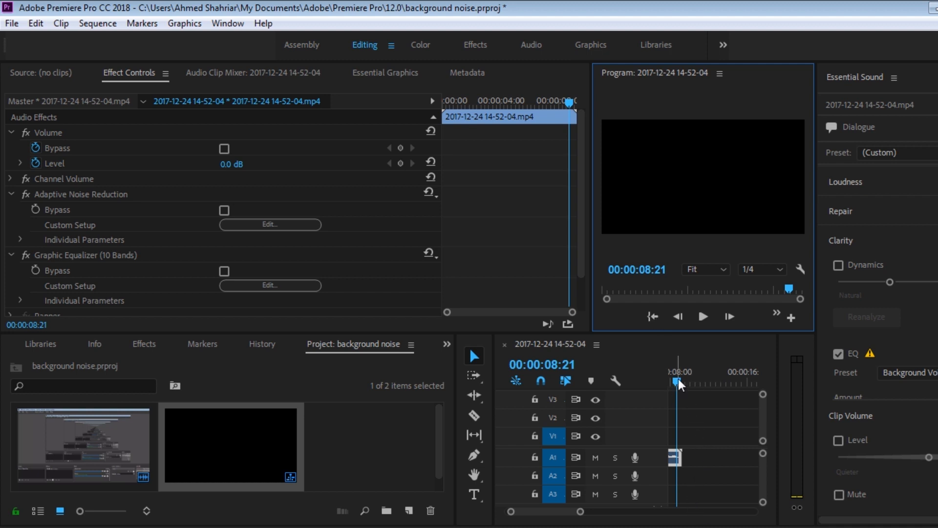
pyautogui.moveTo(679, 379); pyautogui.dragTo(691, 381)
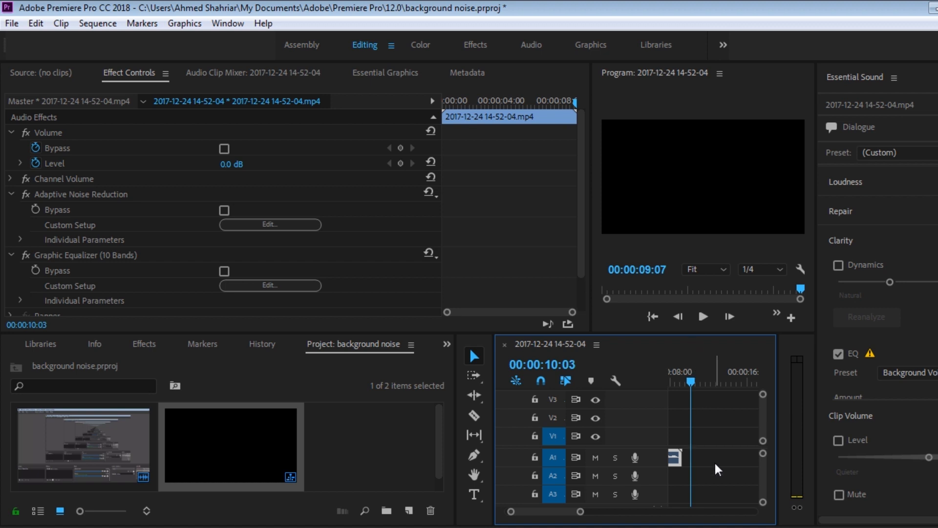
# Select and play the effect-free original clip for comparison.
pyautogui.click(687, 440)
pyautogui.press('space')
pyautogui.click(687, 429)
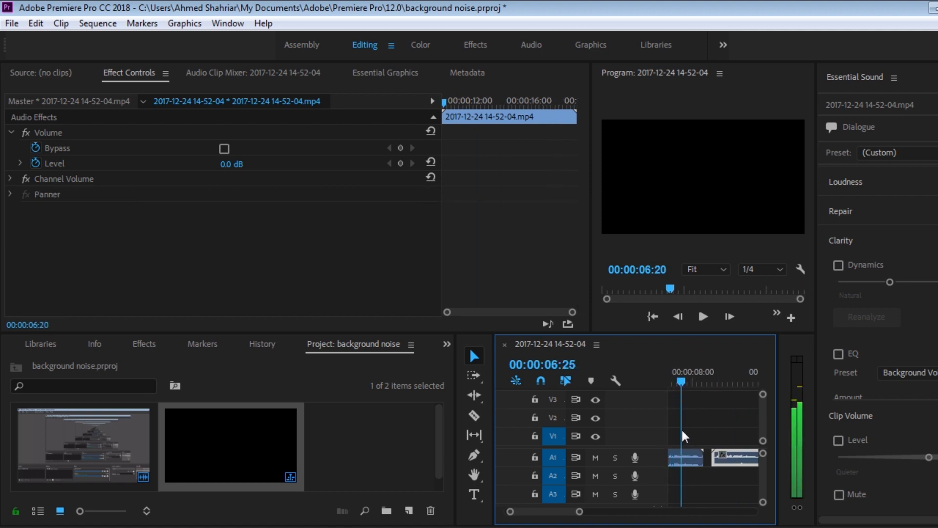
pyautogui.press('space')
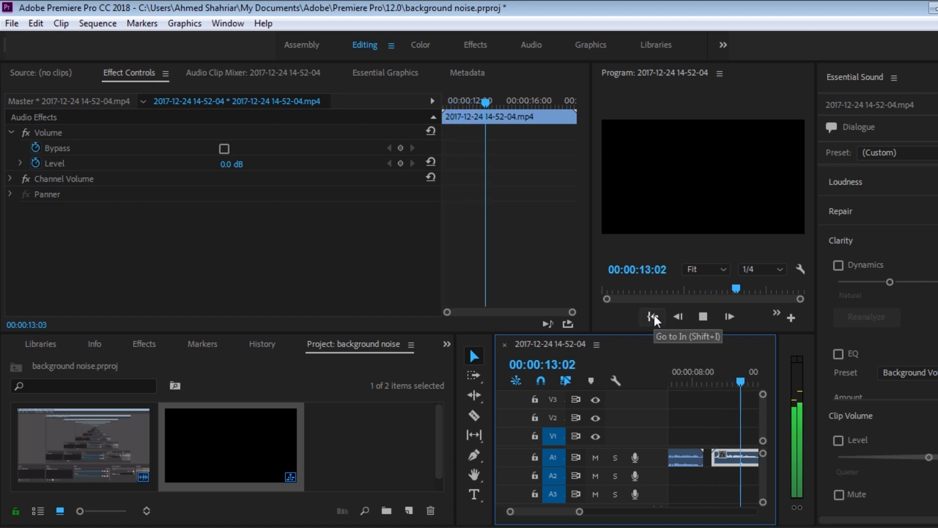
# Jump back to the start to replay the processed clip, stopping a few seconds in.
pyautogui.click(654, 315)
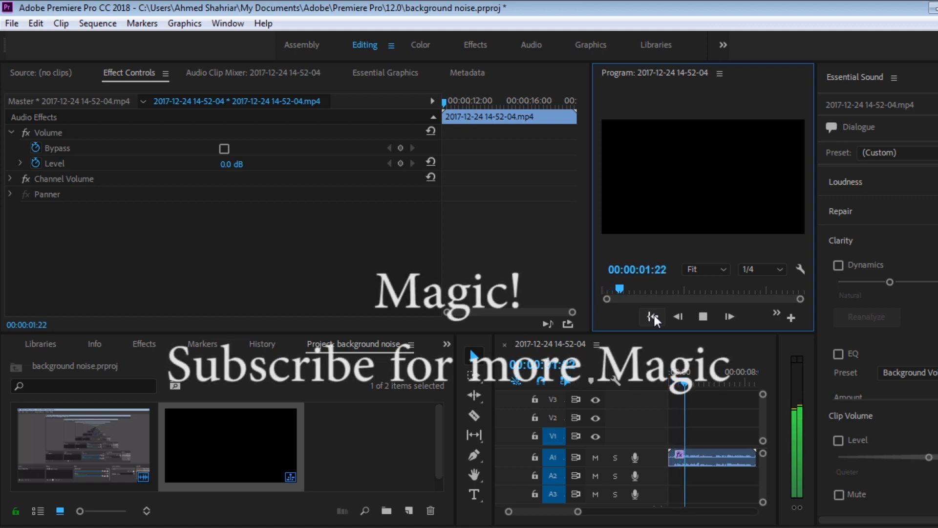
pyautogui.press('space')
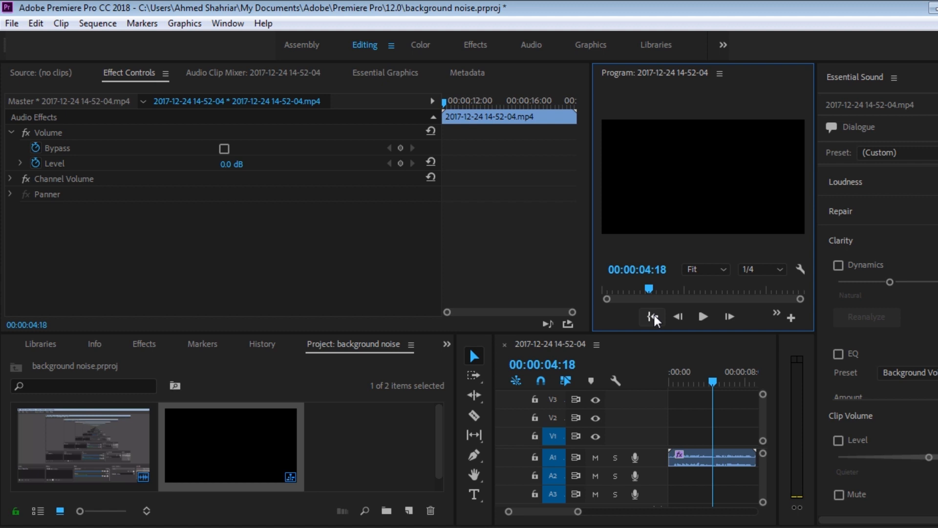